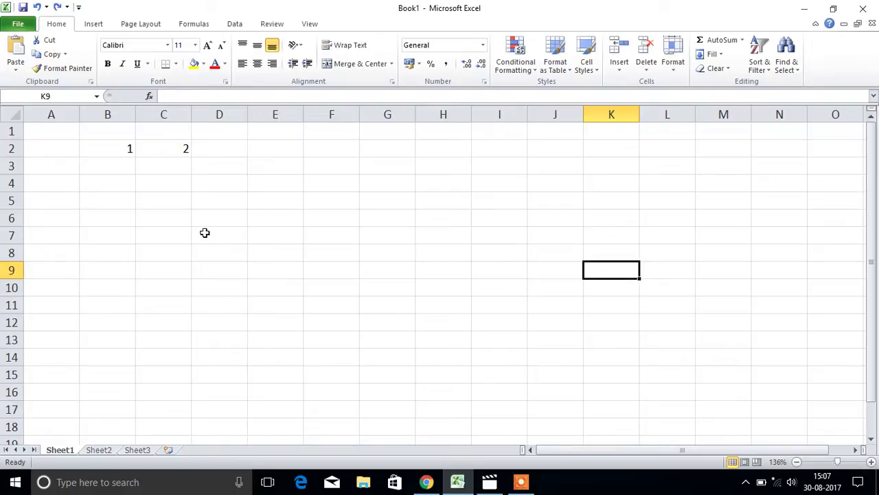
- Clear the existing values from cells B2 and C2
left_click(181, 151)
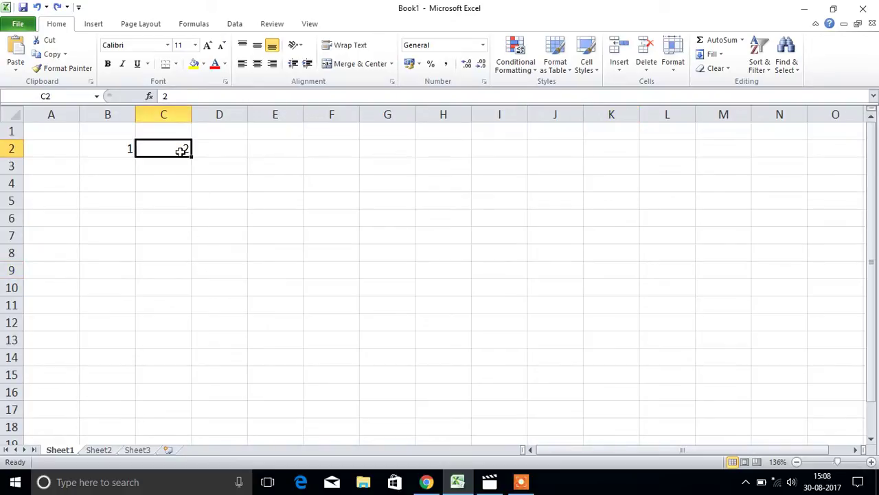
key("Delete")
key("Left")
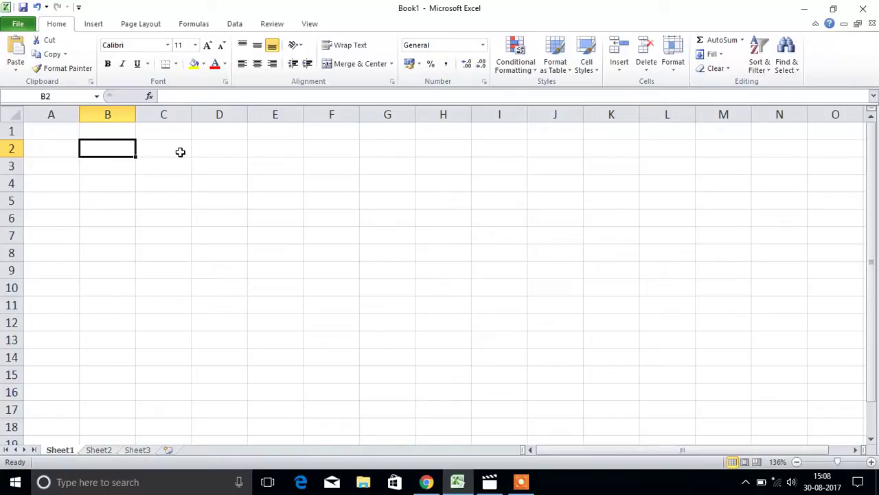
- Enter 1 in cell B2 and 2 in cell C2
type("1")
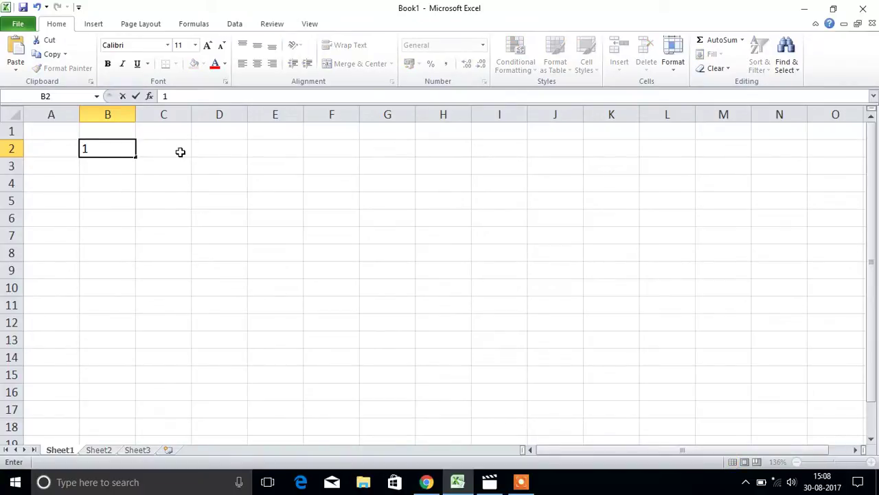
left_click(180, 152)
type("2")
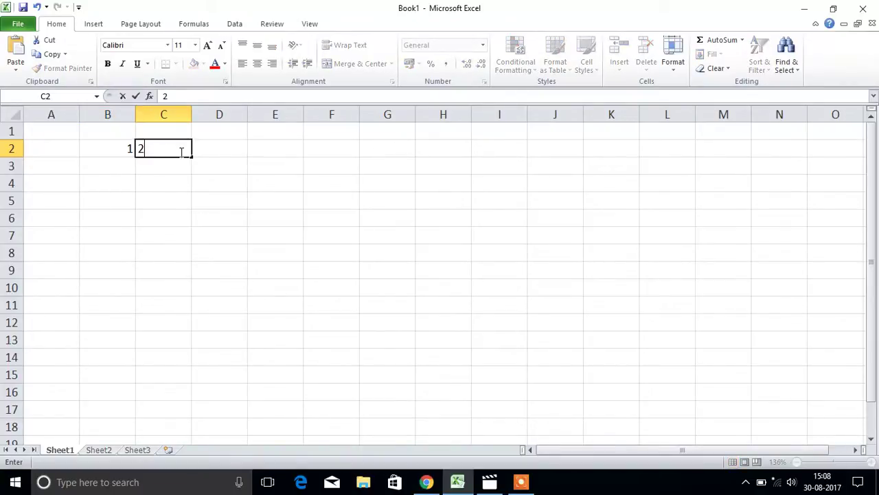
key("Tab")
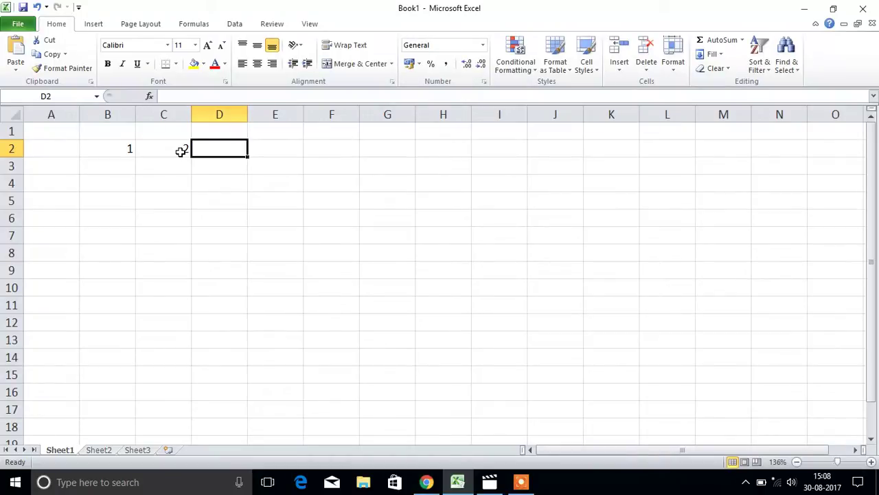
key("Tab")
key("Tab")
key("Tab")
key("Tab")
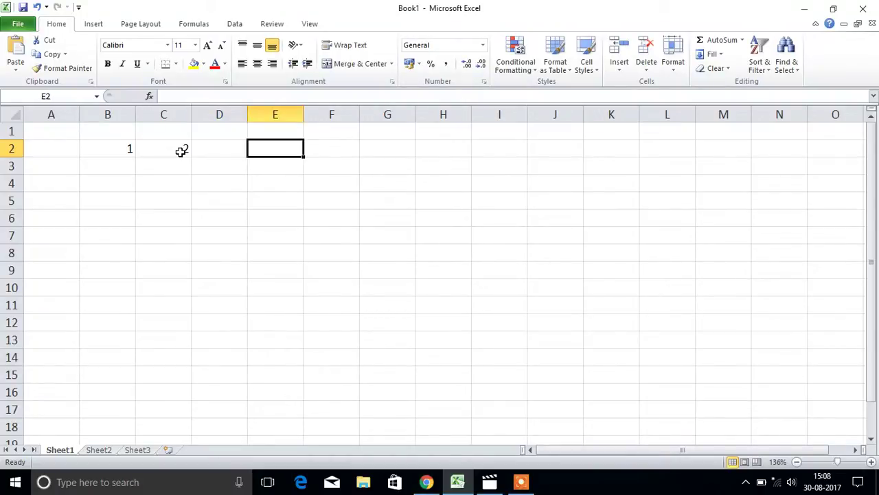
- Extend the number series from B2:C2 across row 2 to column AL with AutoFill
key("Left")
key("Left")
key("Left")
key("Left")
key("Left")
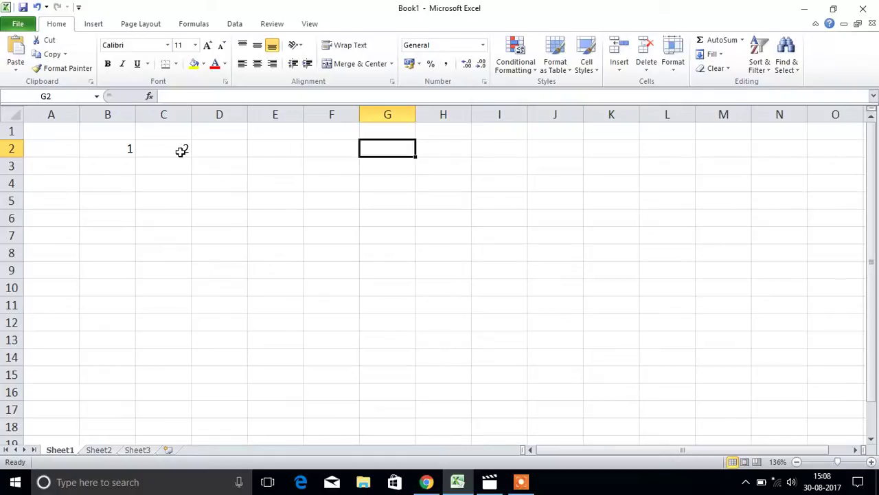
key("Left")
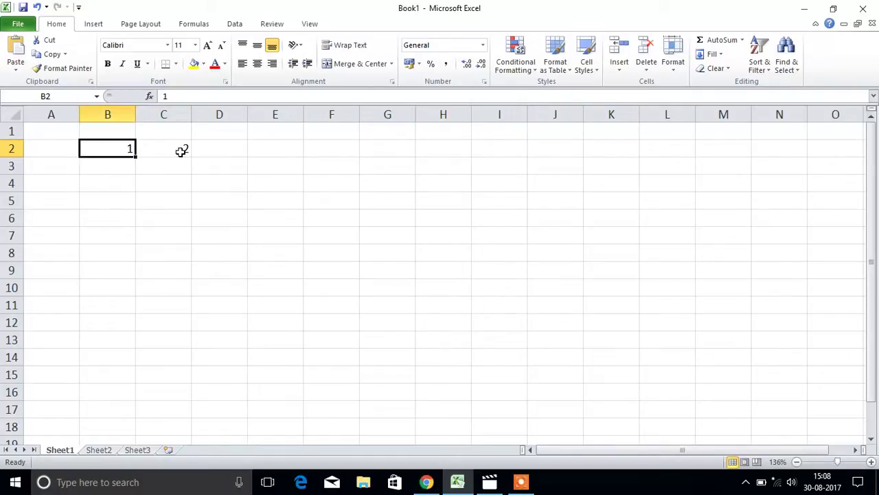
key("shift+Right")
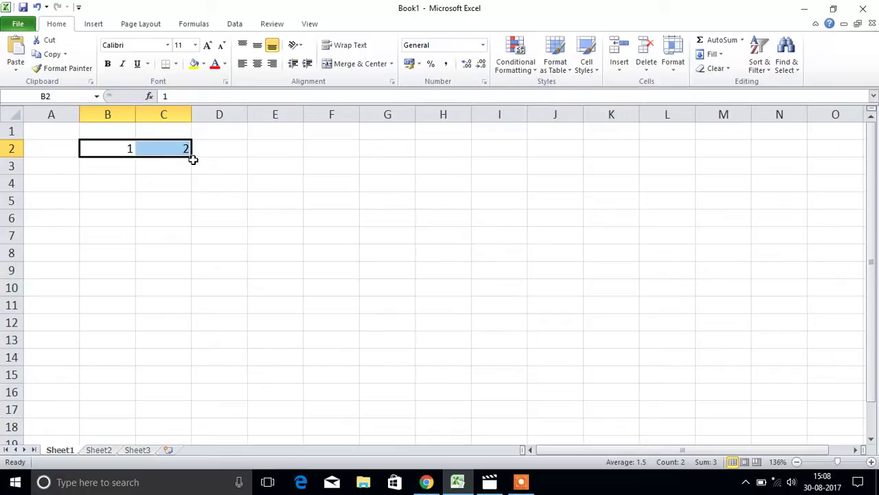
left_click_drag(193, 158, 864, 141)
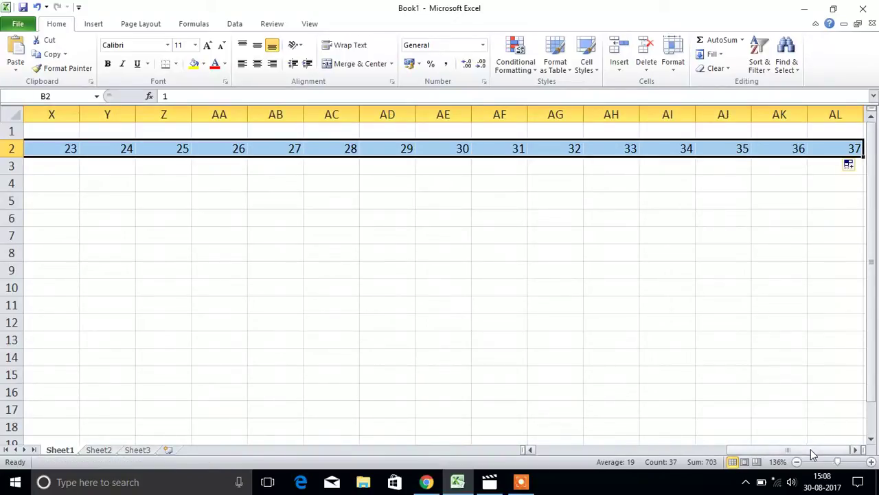
left_click_drag(810, 449, 555, 408)
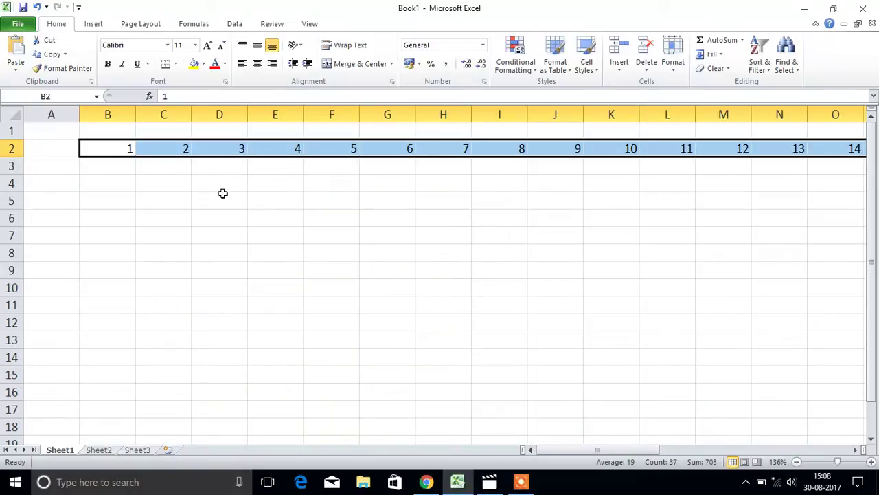
- Enter 2 in cell B3 and extend the series from B2:B3 down column B to row 21
double_click(106, 153)
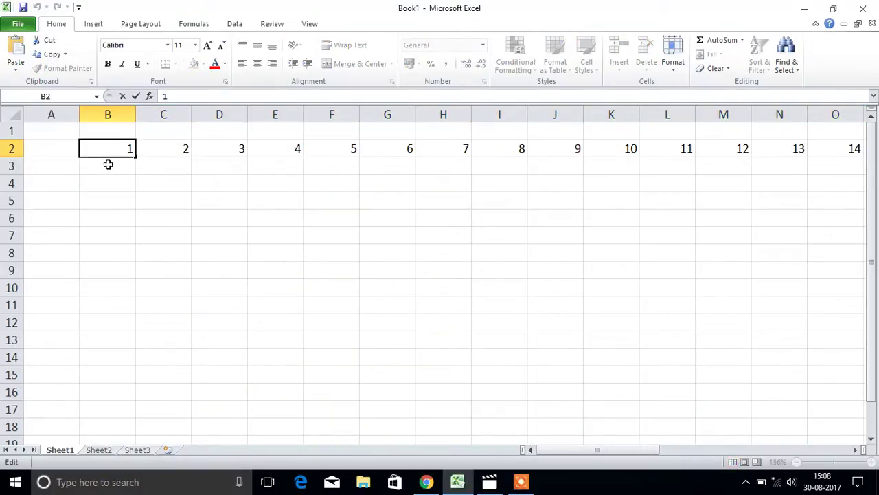
left_click(108, 165)
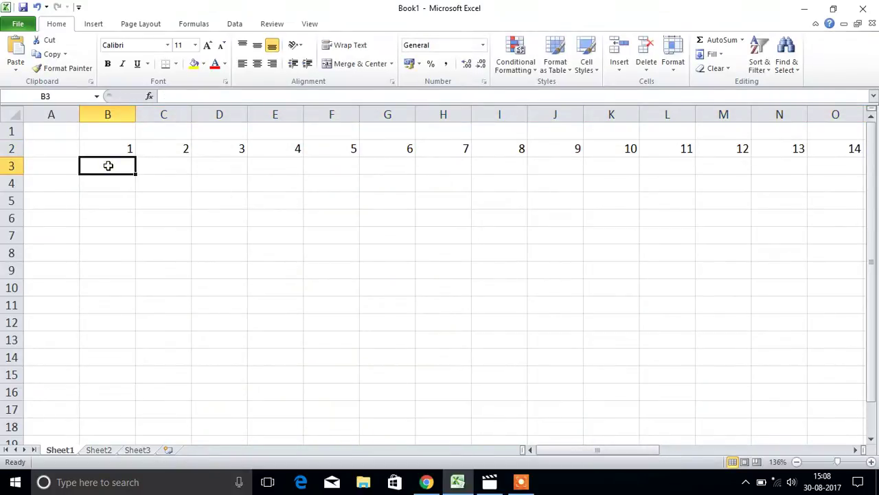
type("2")
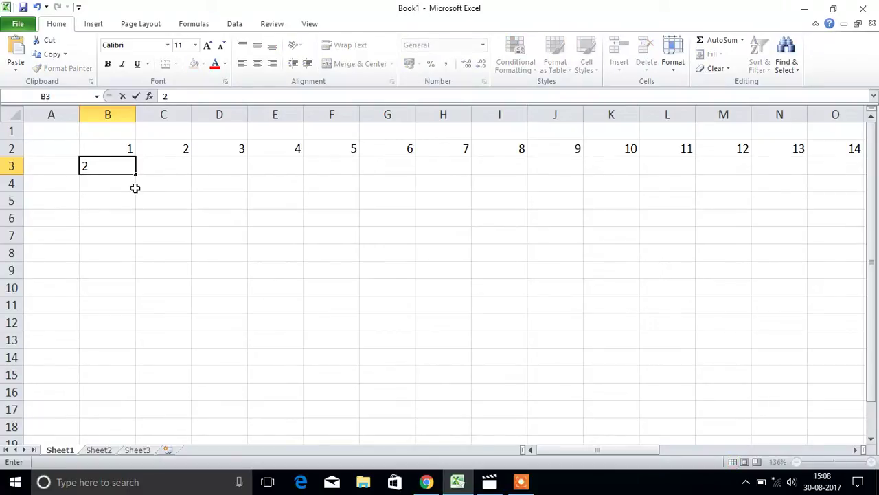
left_click(131, 185)
left_click(124, 151)
mouse_move(123, 150)
left_mouse_down()
mouse_move(131, 246)
mouse_move(136, 178)
mouse_move(132, 483)
left_mouse_up()
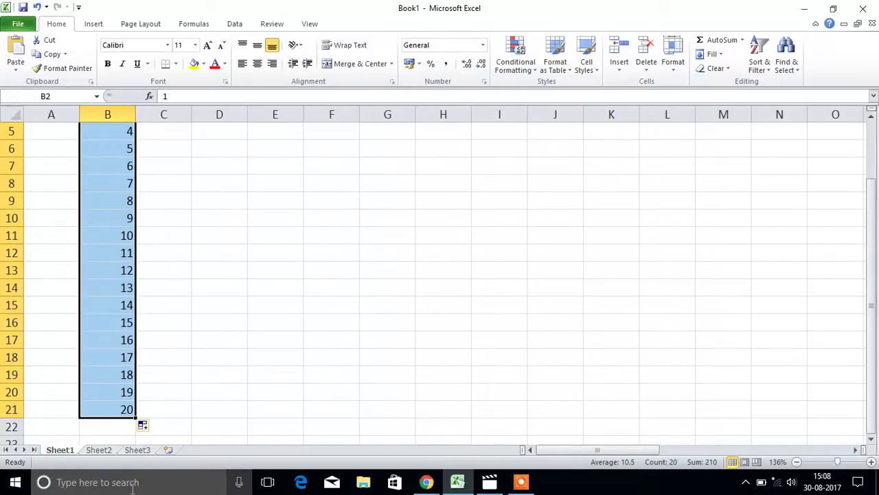
- Undo the column series with its B3 entry and the row series with its C2 entry
key("ctrl+z")
key("ctrl+z")
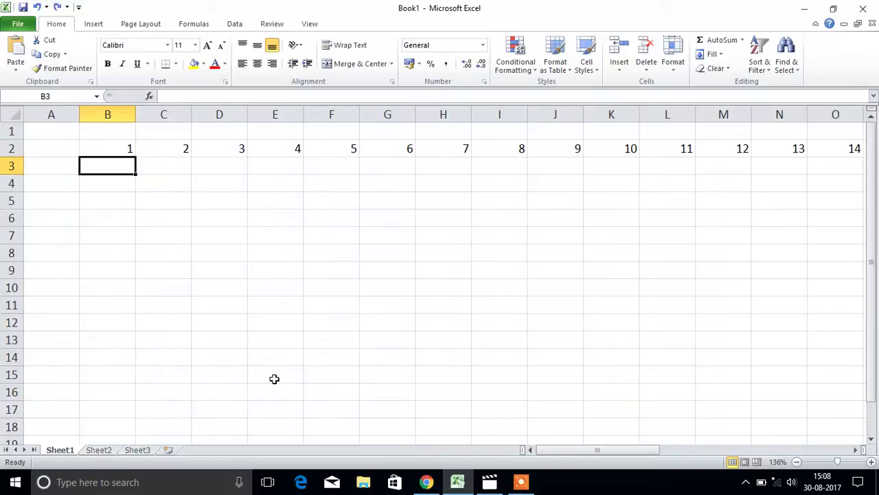
key("ctrl+z")
key("ctrl+z")
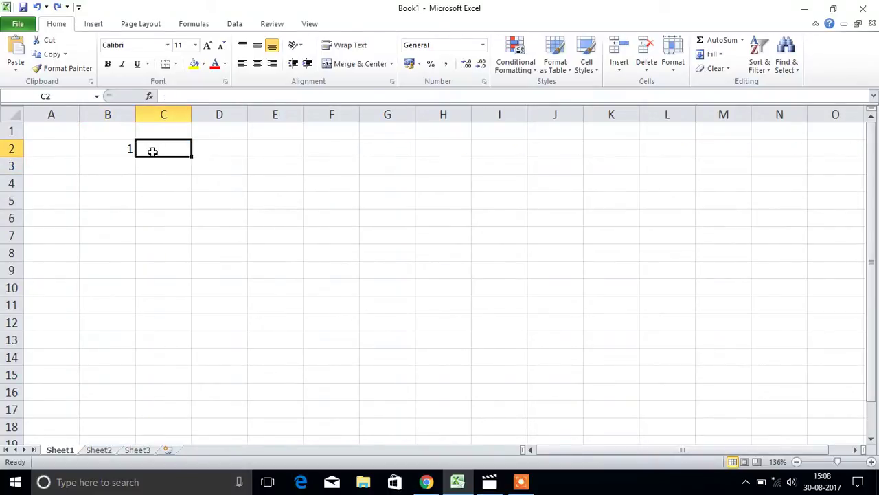
- Enter 10 in B2 and 20 in B3, and extend the series down column B to row 15
left_click(129, 149)
type("10")
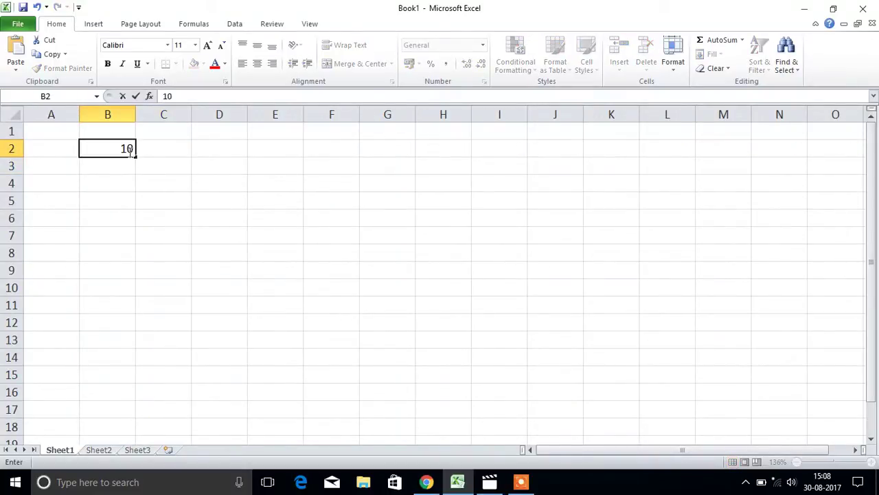
key("Return")
type("20")
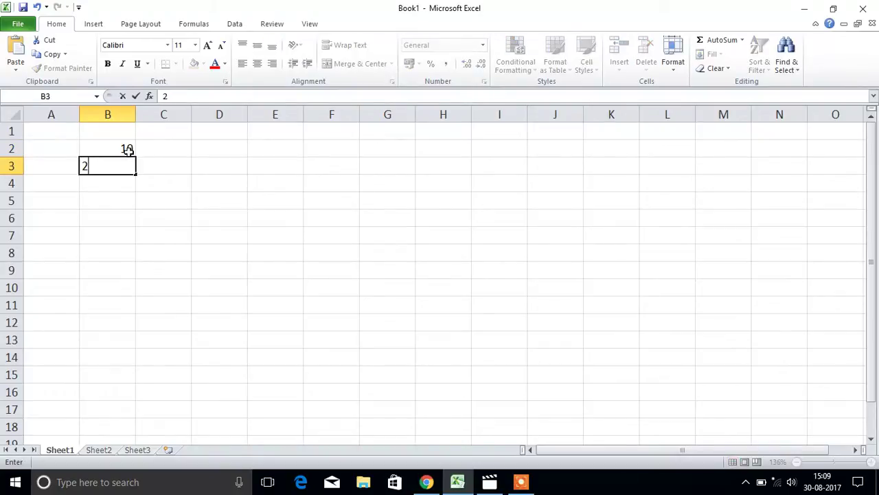
left_click(128, 182)
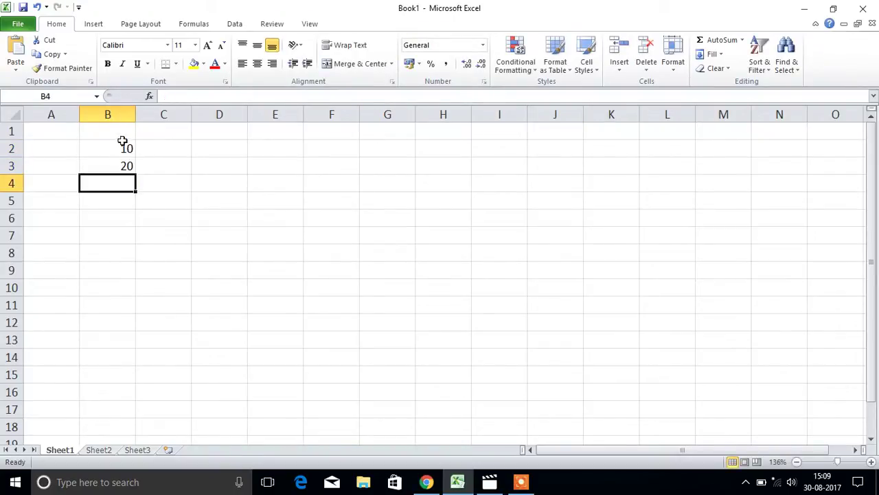
left_click(125, 147)
left_click_drag(126, 147, 142, 378)
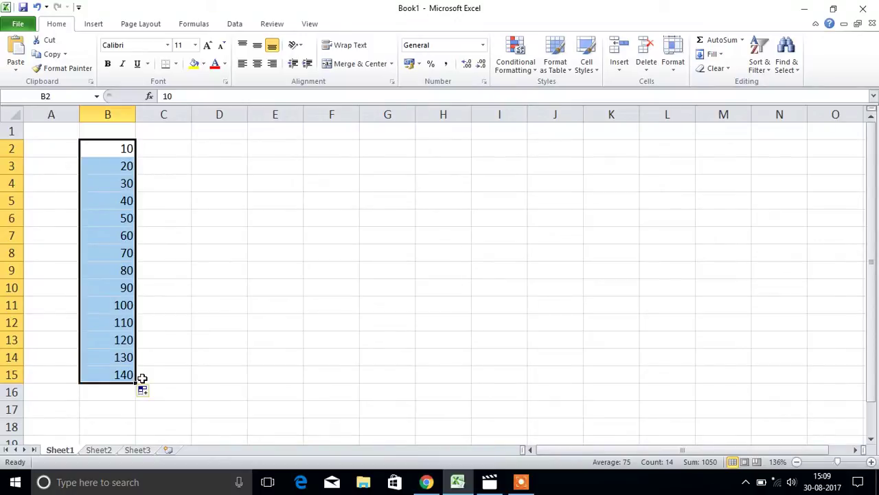
- Enter 20 in cell C2 and extend the series from B2:C2 across row 2 to column K
left_click(168, 146)
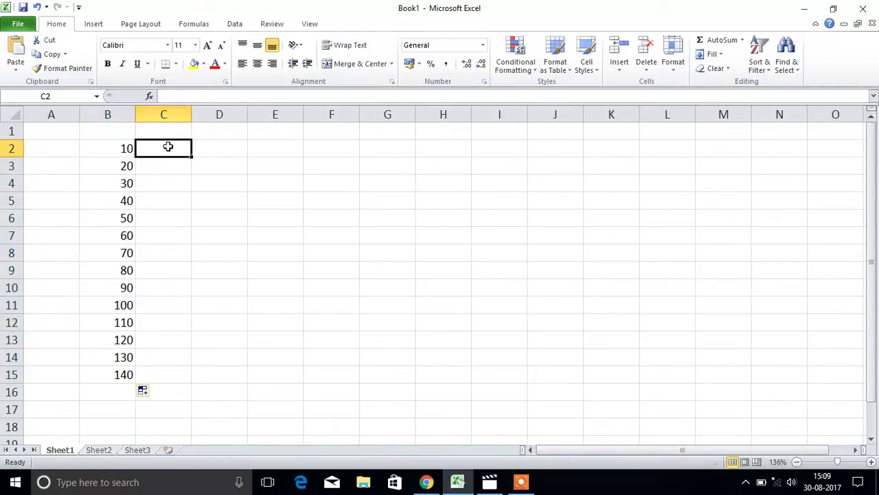
type("20")
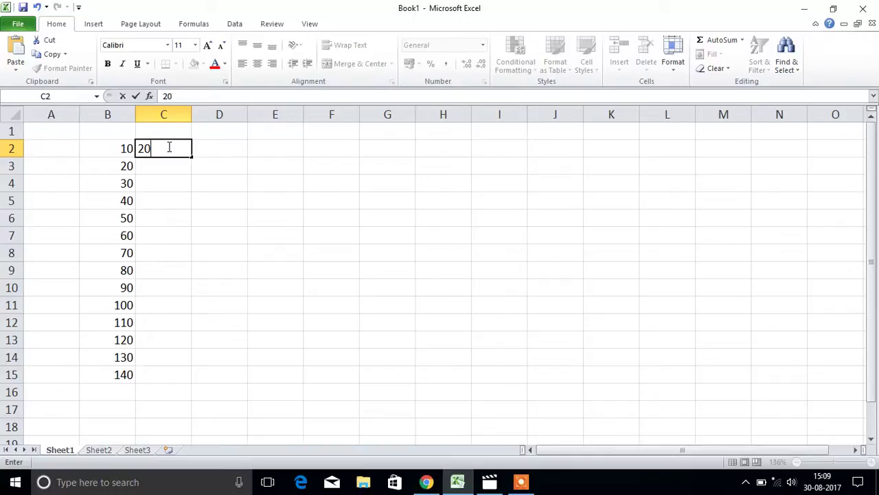
left_click(171, 182)
left_click_drag(171, 182, 623, 151)
left_click(155, 214)
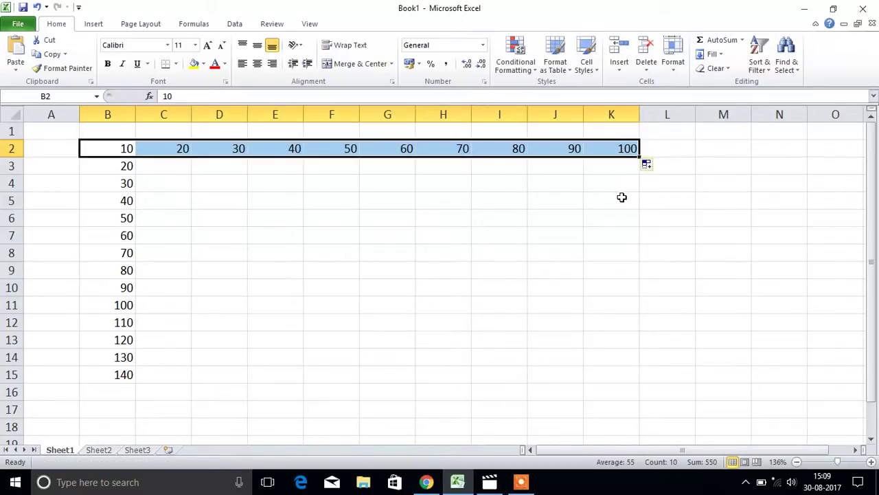
- Undo the row 2 fill and the entry in C2
key("ctrl+z")
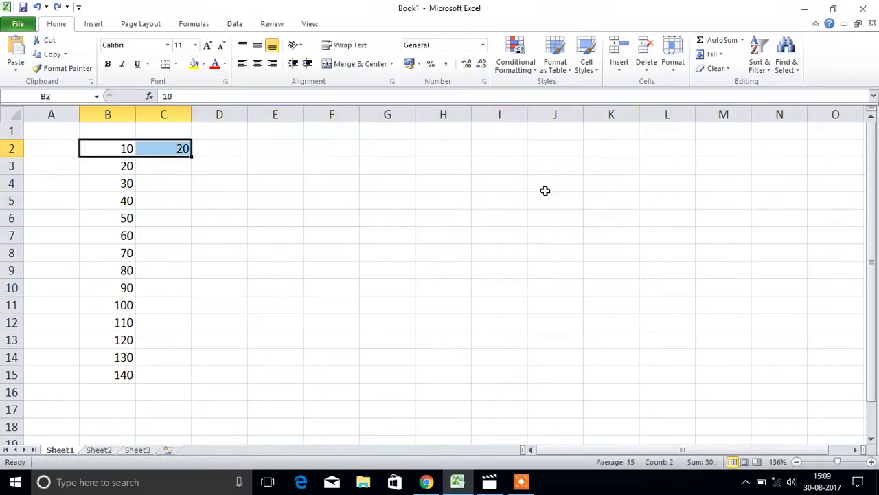
key("ctrl+z")
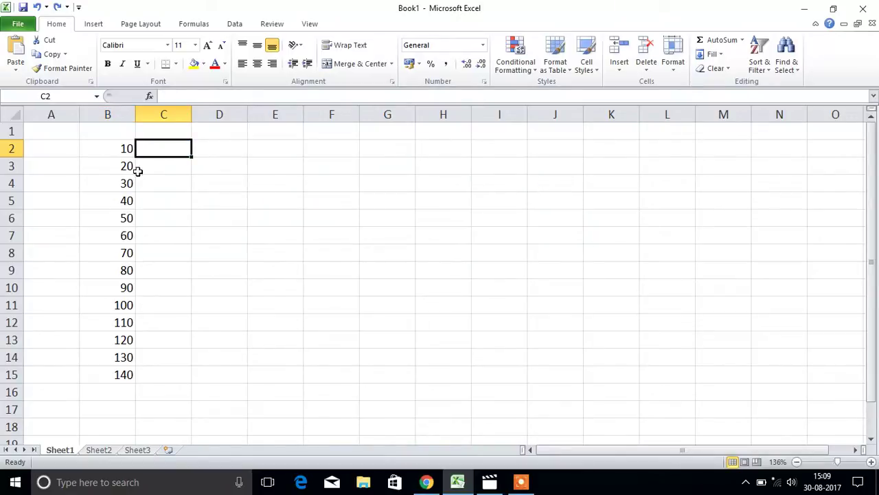
- AutoFill the single value in B2 across to I2 and switch the result from copied cells to a filled series
left_click(123, 146)
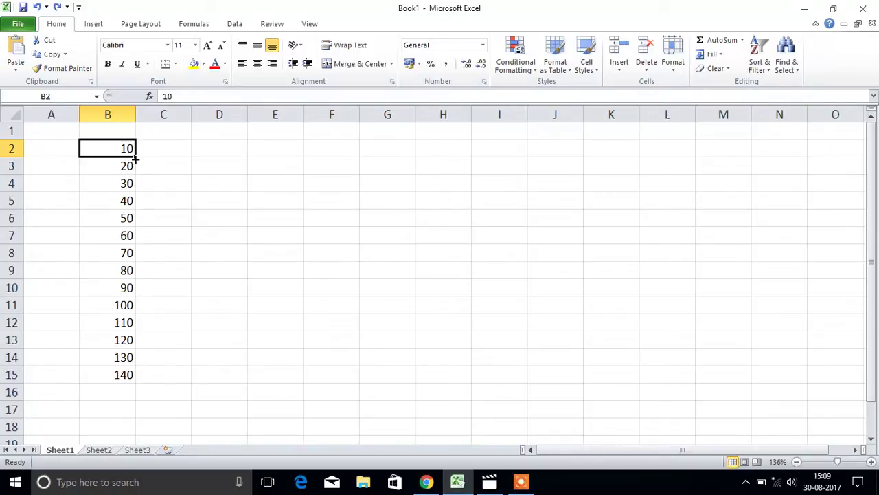
left_click_drag(136, 159, 504, 160)
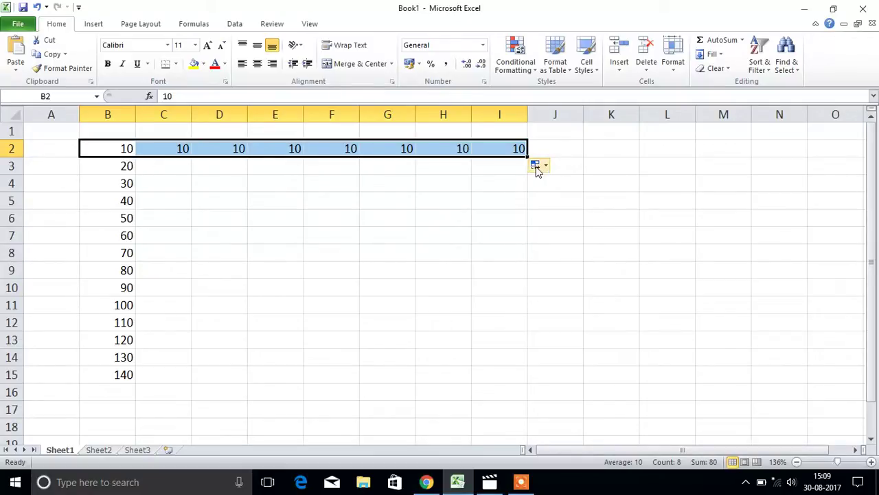
left_click(536, 167)
left_click(555, 198)
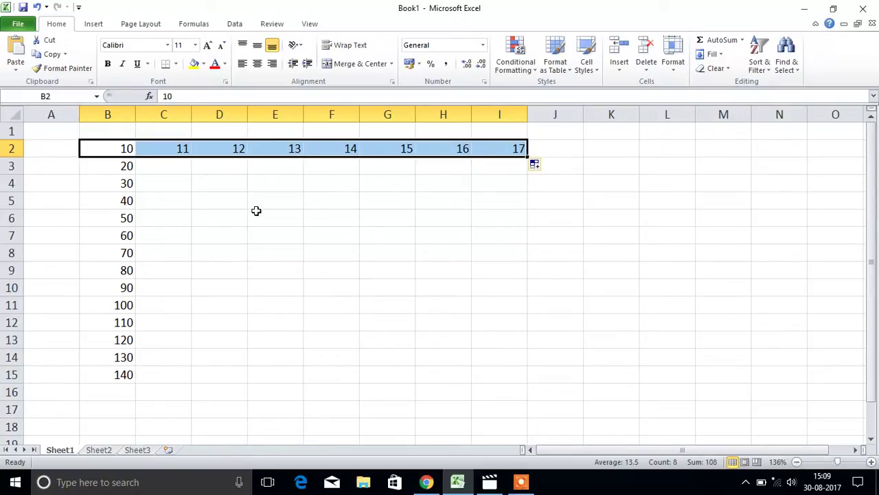
- Undo the row and column fills and the number entries until the sheet is empty
key("ctrl+z")
key("ctrl+z")
key("ctrl+z")
key("ctrl+z")
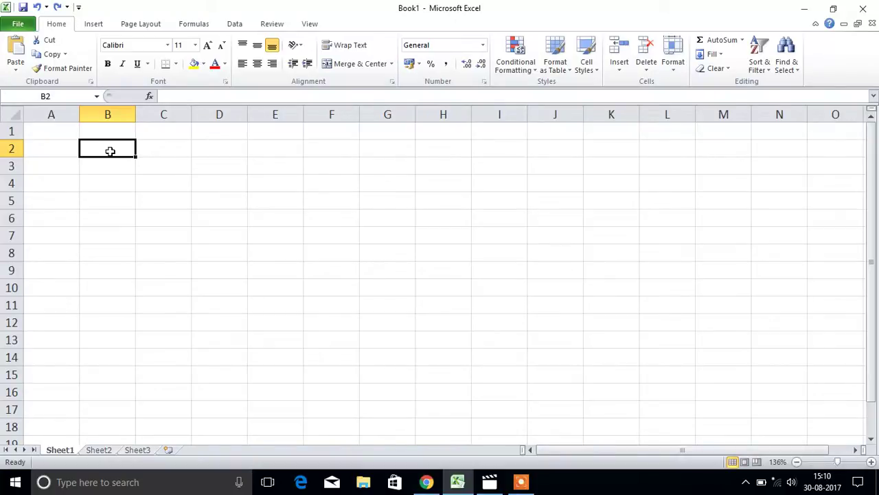
- Enter Monday in cell B2 and AutoFill the weekdays down column B to row 13
type("Mon")
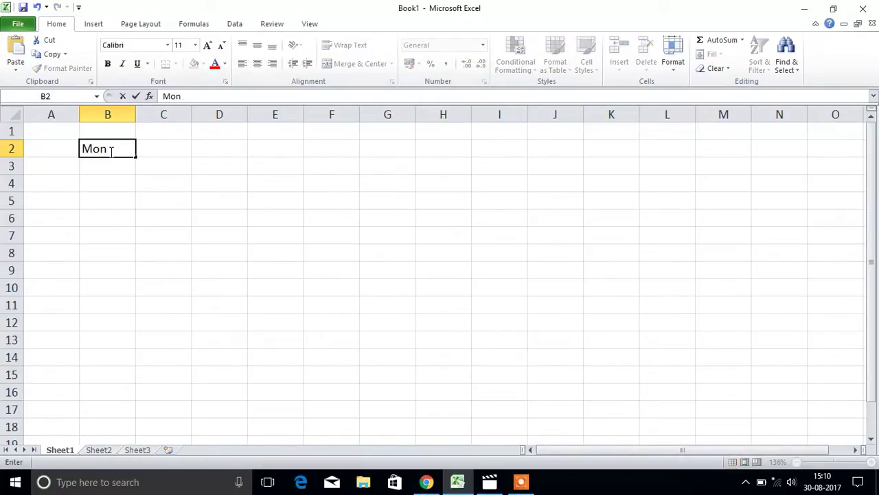
type("day")
left_click(122, 203)
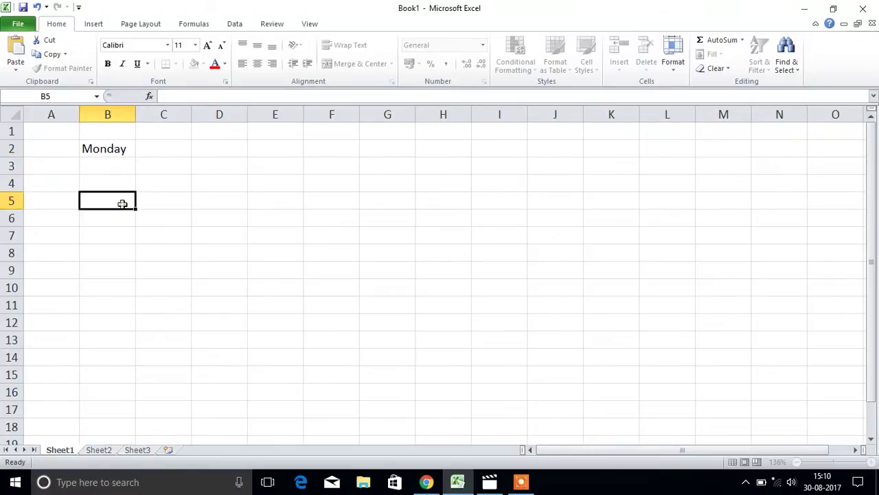
left_click_drag(123, 204, 117, 149)
left_click(187, 204)
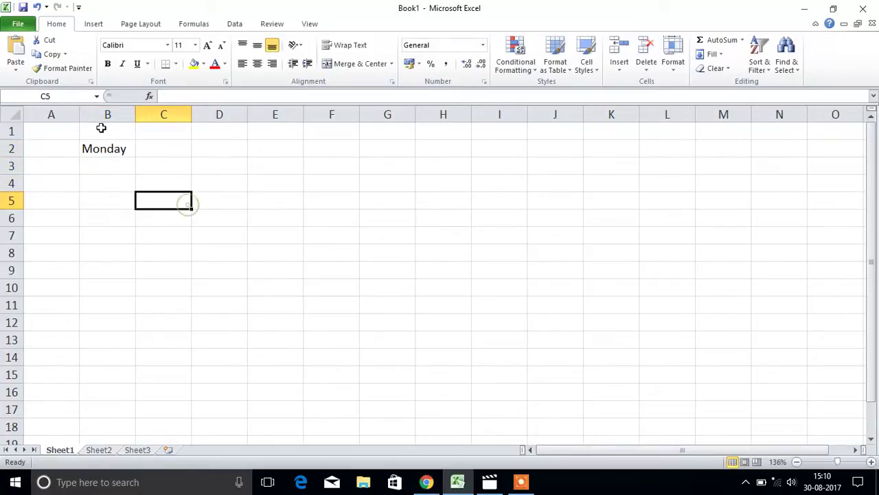
left_click(107, 147)
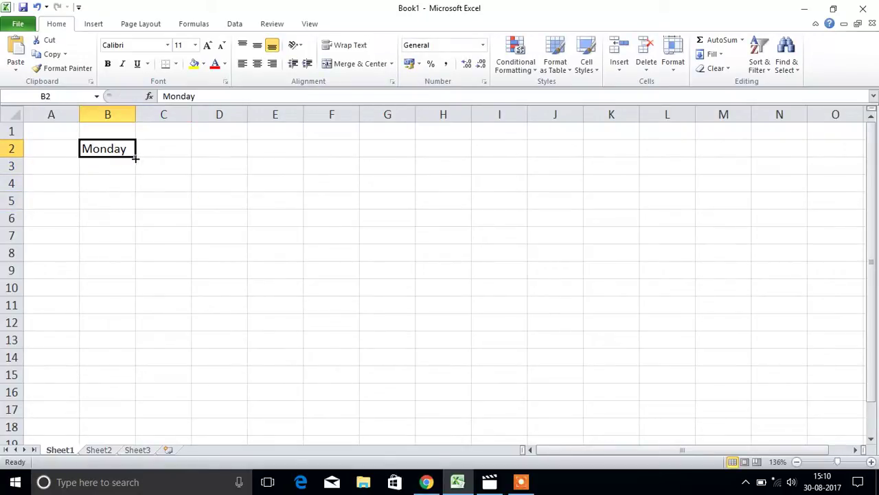
left_click_drag(135, 158, 127, 343)
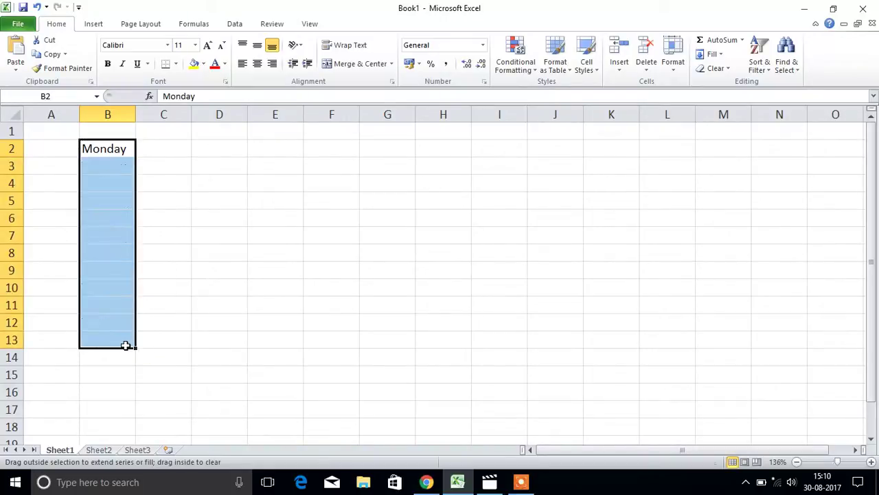
- AutoFill the weekdays from Monday in B2 across row 2 to column I
left_click(114, 150)
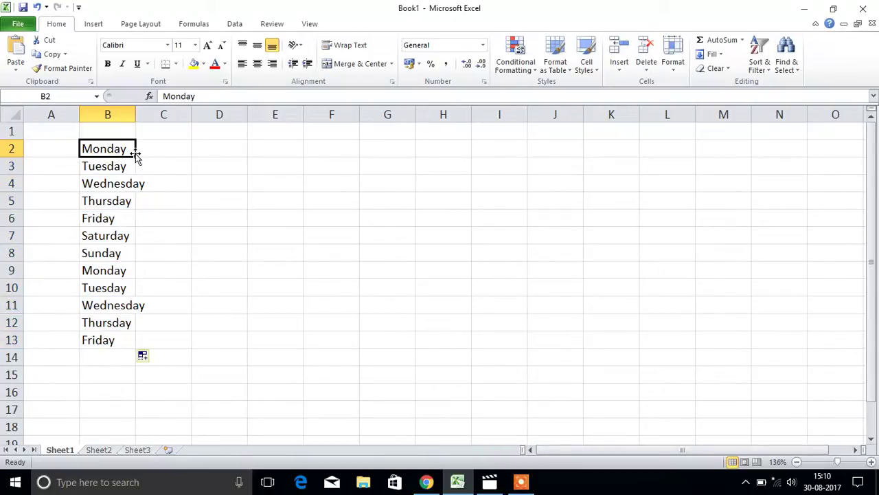
left_click_drag(135, 157, 504, 159)
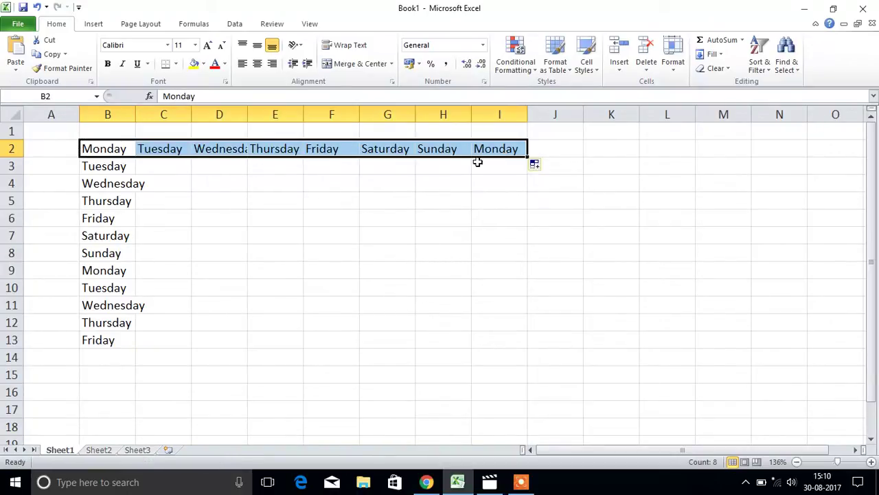
- Undo both weekday fills and the Monday entry so the sheet is empty
key("ctrl+z")
key("ctrl+z")
key("ctrl+z")
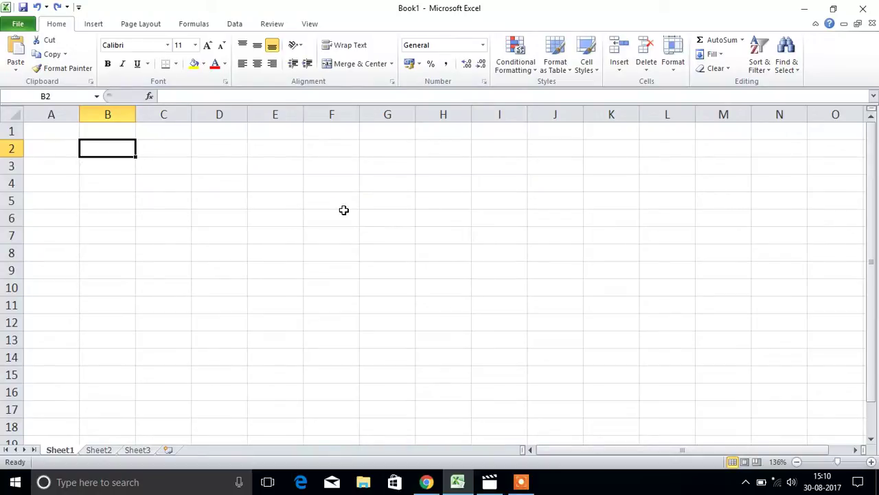
- Enter january in cell B2 and AutoFill the months down column B to row 15
type("ja")
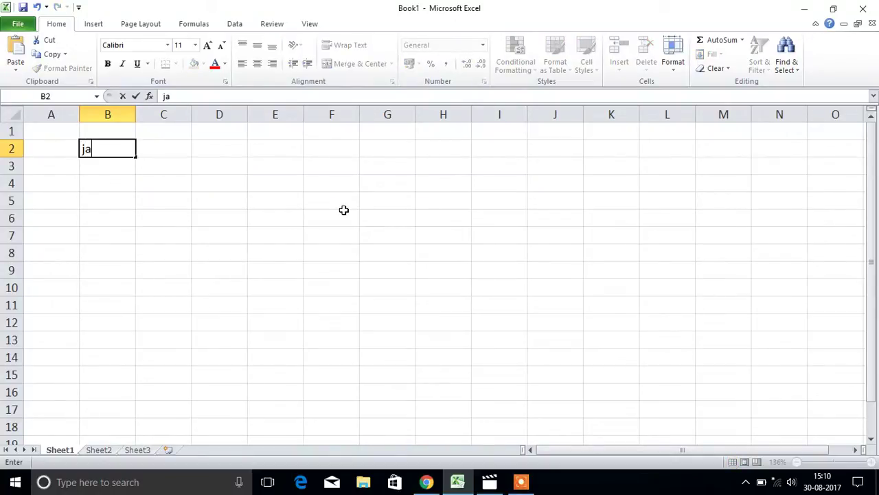
type("nuary")
left_click(132, 183)
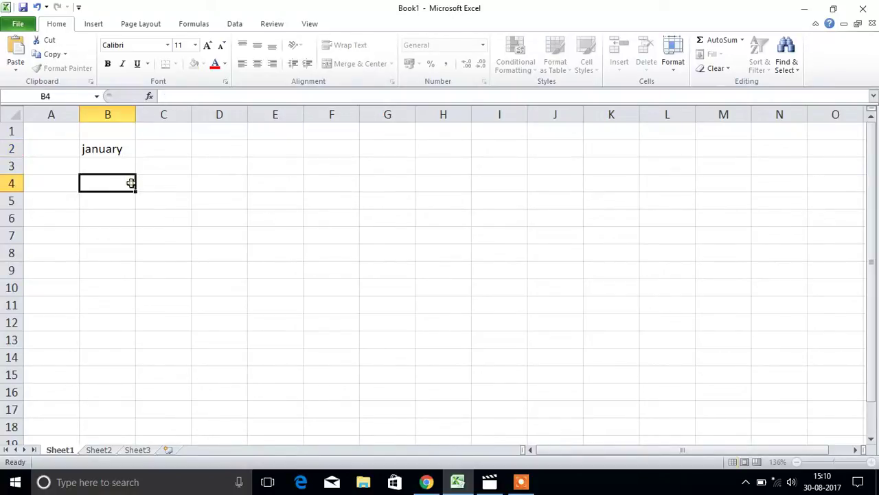
left_click(123, 150)
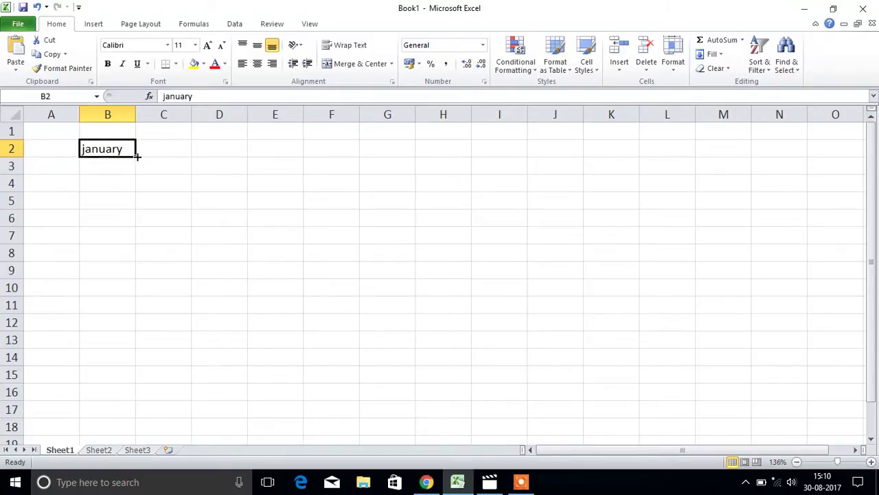
left_click_drag(135, 157, 128, 389)
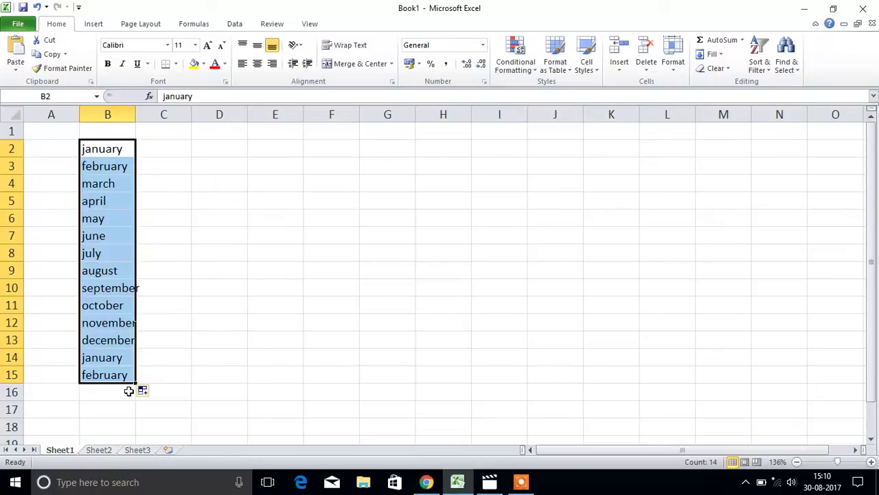
- AutoFill the months from B2 across row 2 to column K
left_click(128, 151)
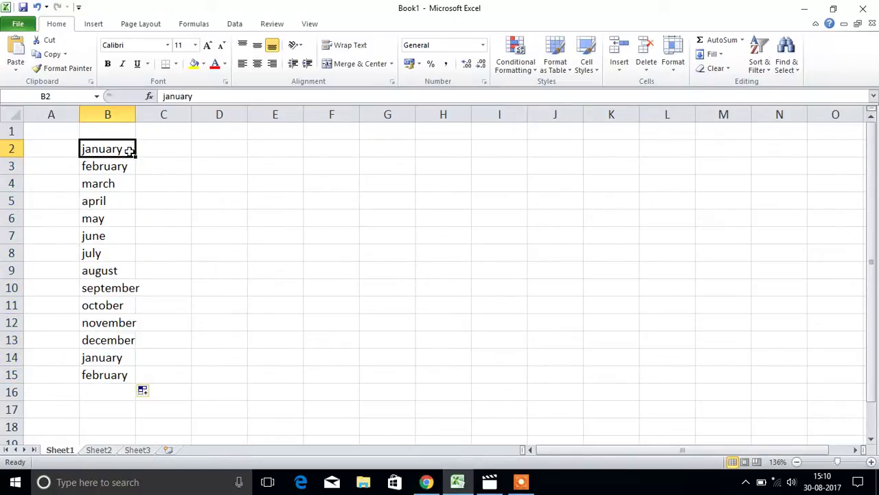
left_click_drag(134, 155, 642, 148)
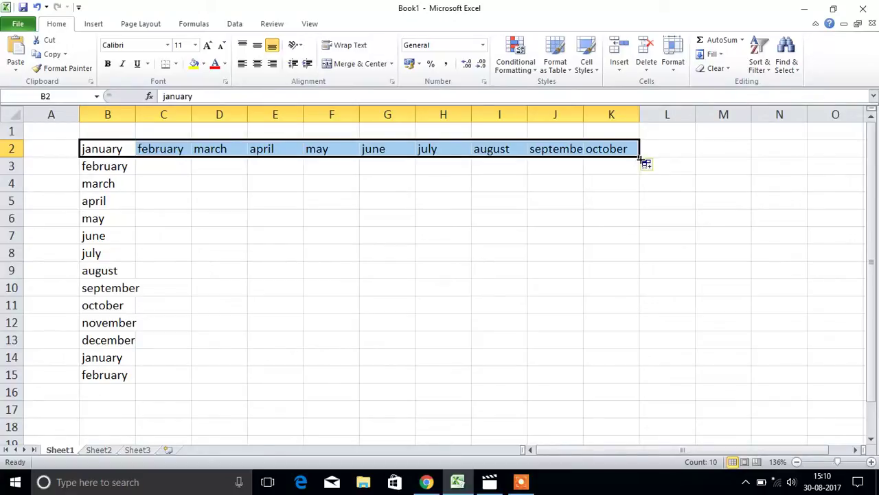
left_click(627, 180)
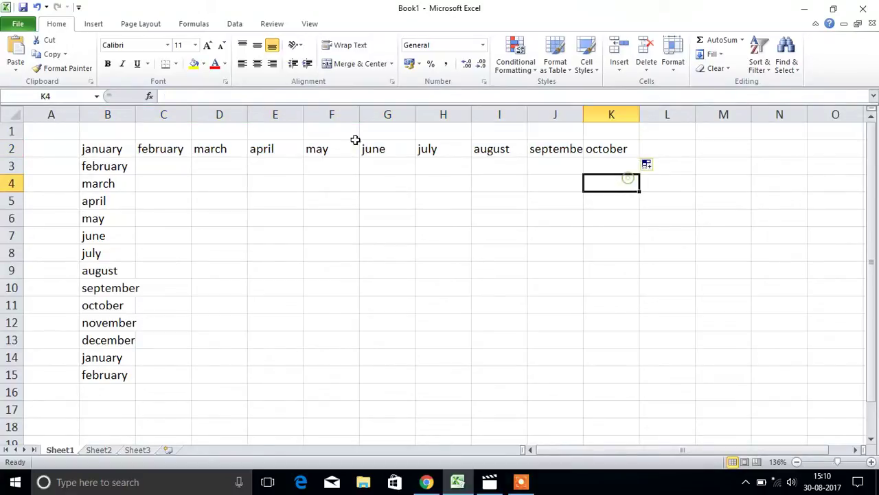
- Enter mon in cell F6 and AutoFill the abbreviated weekdays down column F to row 15
left_click(325, 220)
type("m")
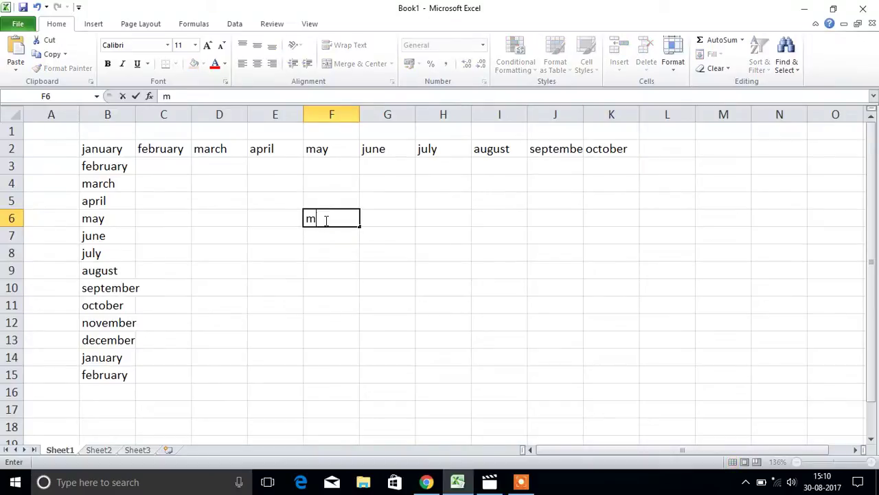
type("on")
left_click(328, 249)
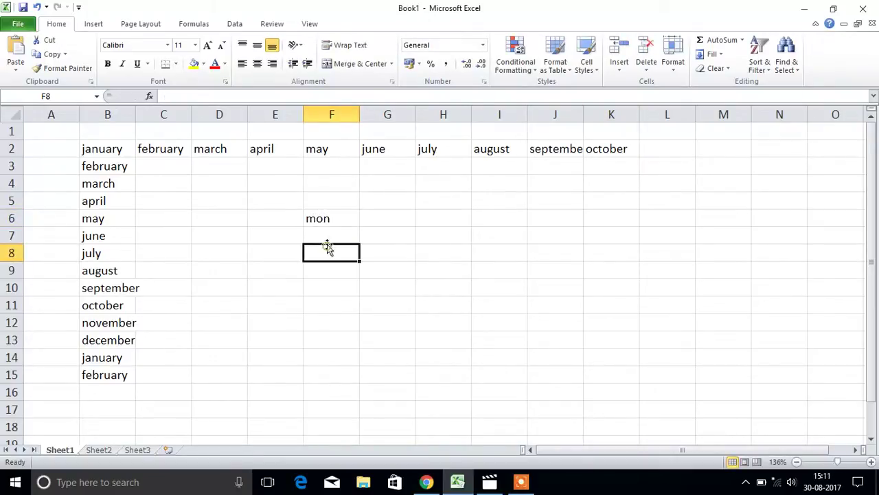
left_click(329, 218)
left_click_drag(359, 227, 350, 386)
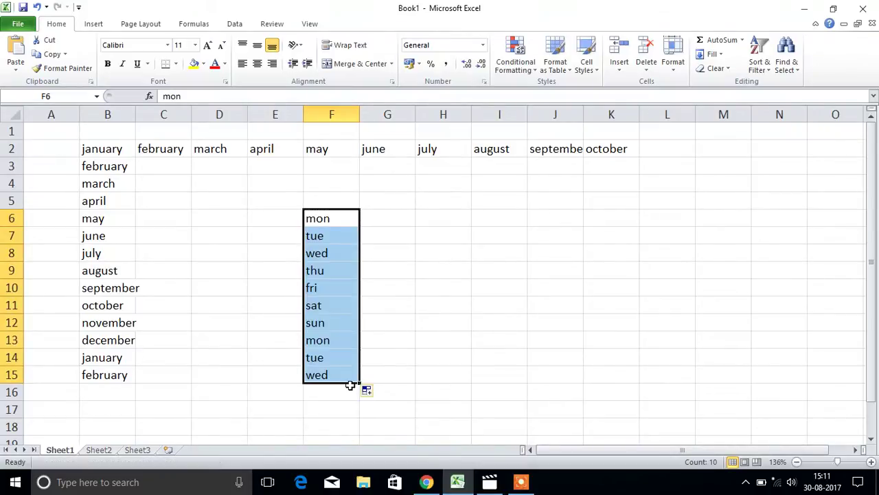
- AutoFill the abbreviated weekdays from F6 across row 6 to column K
left_click(342, 219)
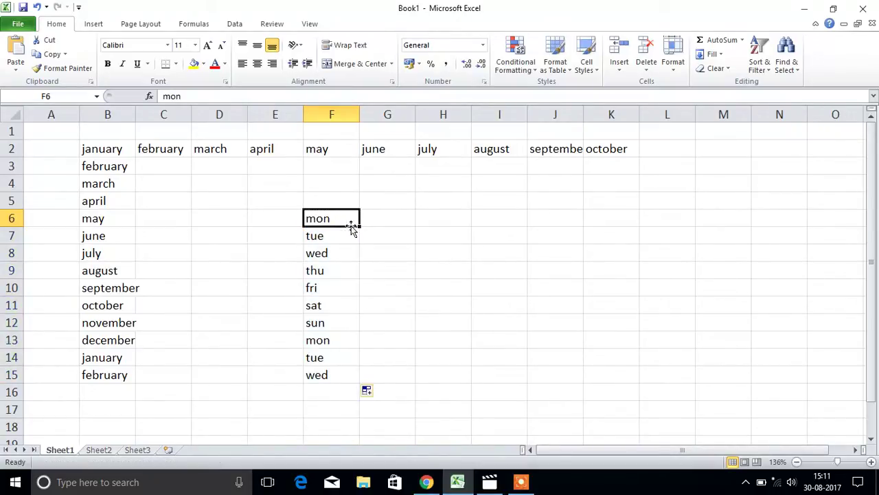
left_click_drag(359, 226, 642, 219)
- Enter feb in cell I9 and AutoFill the abbreviated months down column I to row 16
left_click(511, 266)
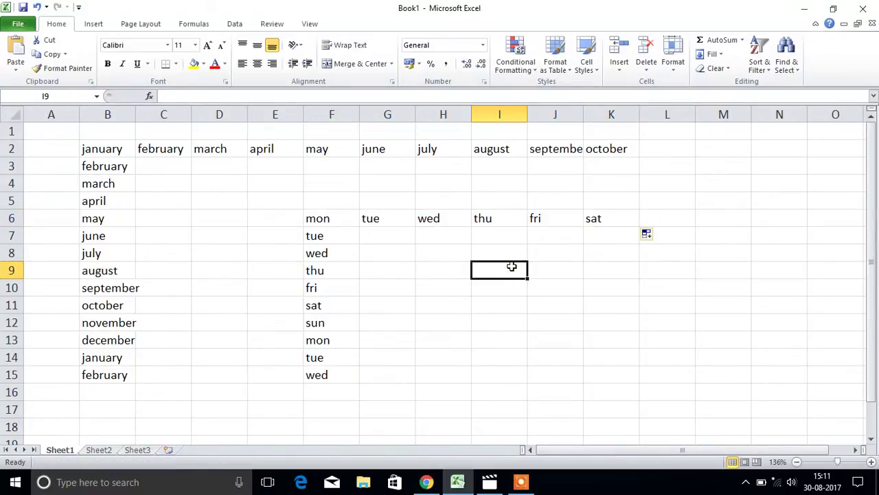
type("feb")
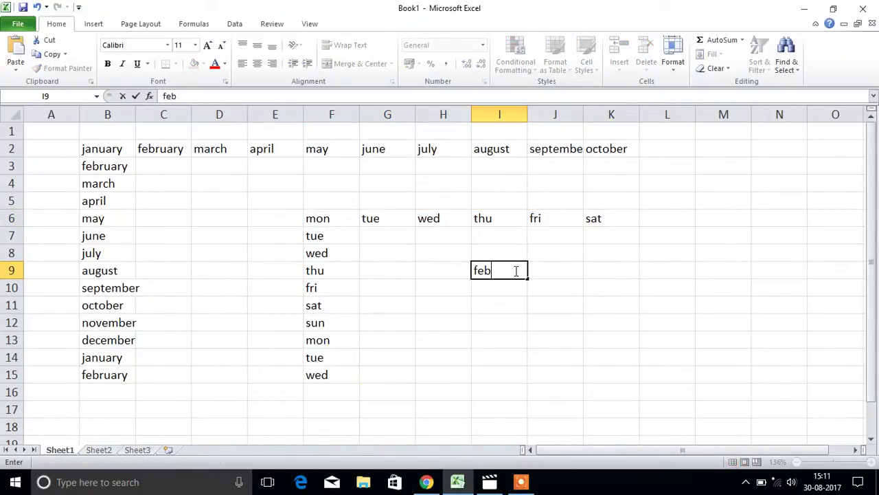
left_click(522, 301)
left_click_drag(521, 272, 527, 406)
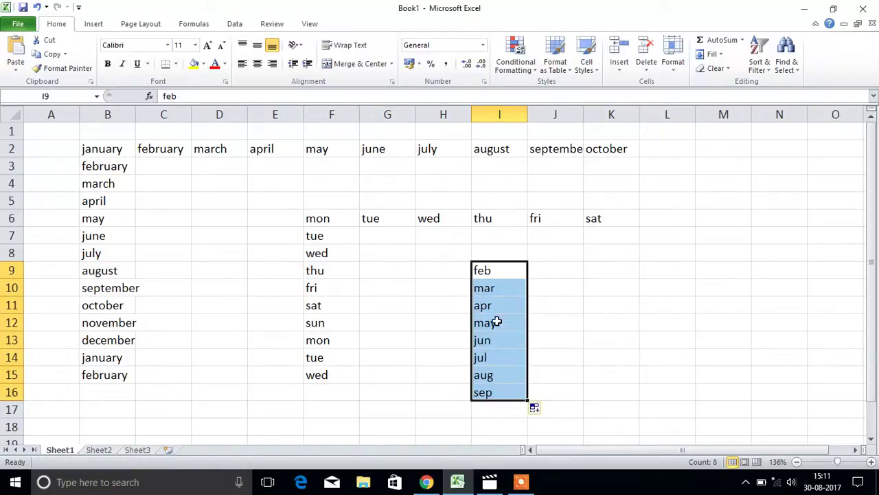
- AutoFill the abbreviated months from I9 across row 9 to column L
left_click(488, 270)
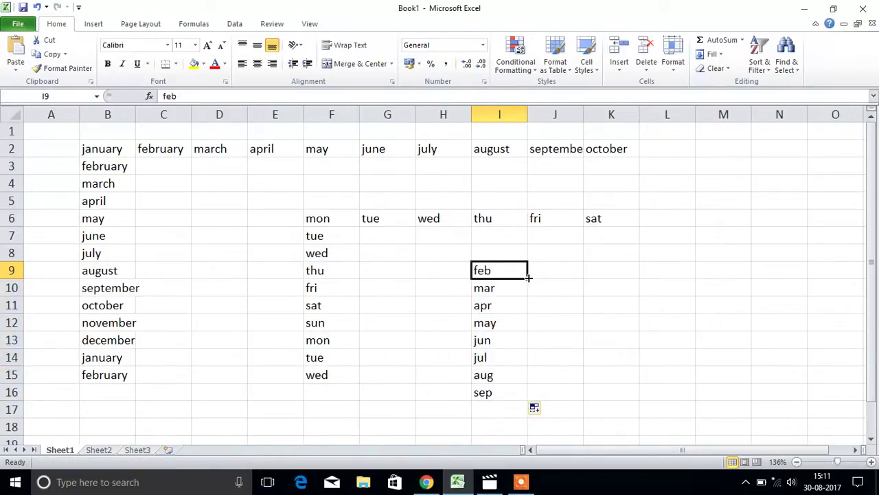
left_click_drag(528, 277, 718, 274)
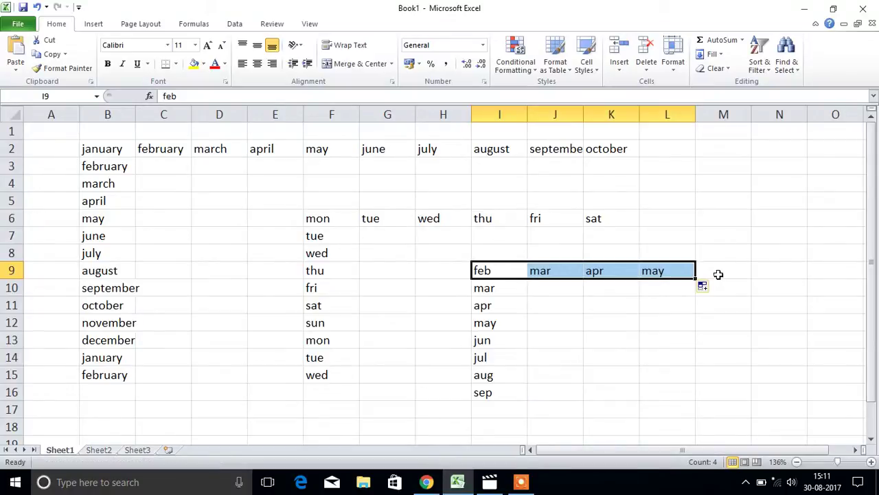
left_click(642, 323)
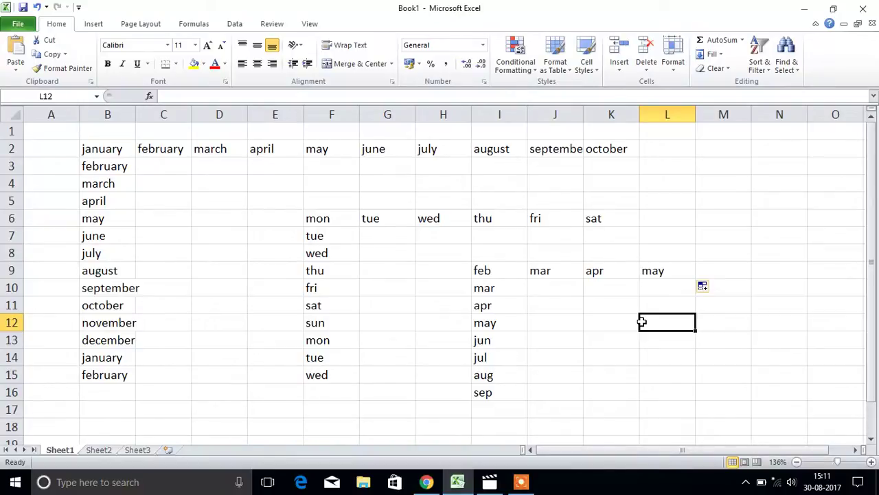
left_click(521, 482)
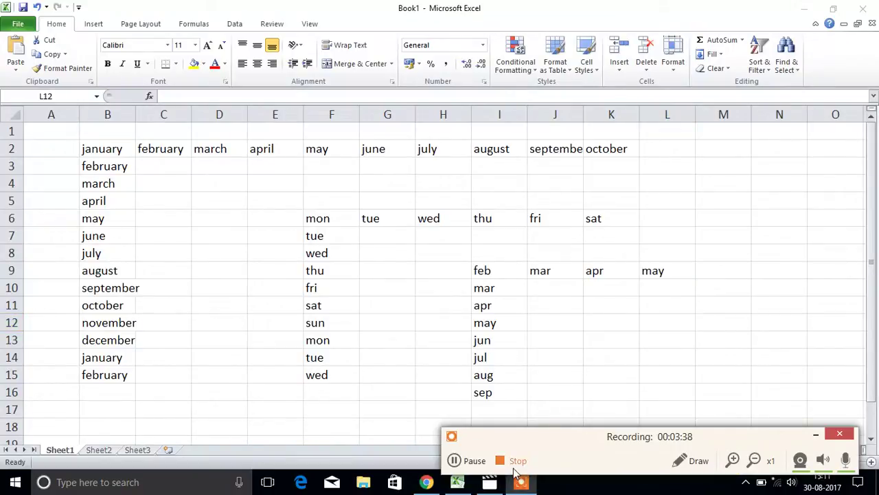